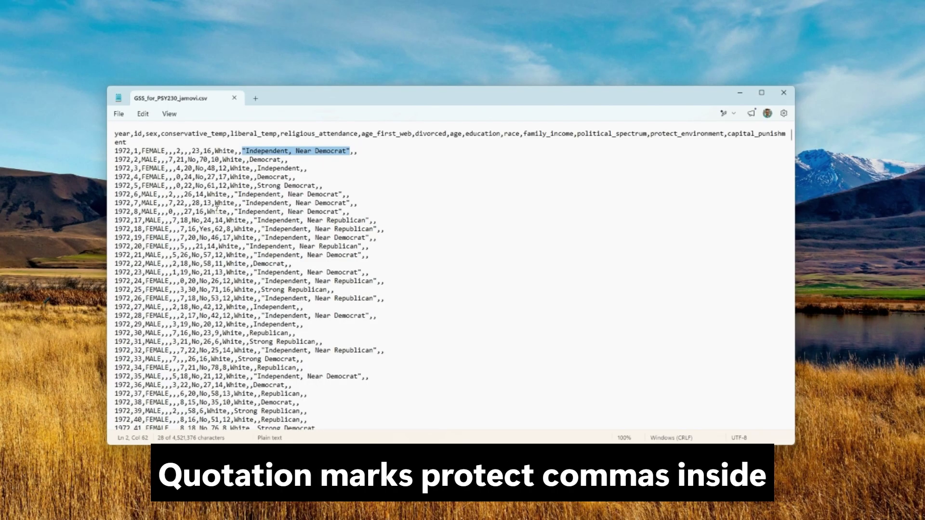
# - Inspect the age and race values in the first data row of the CSV text file, and close the file
pyautogui.click(216, 211)
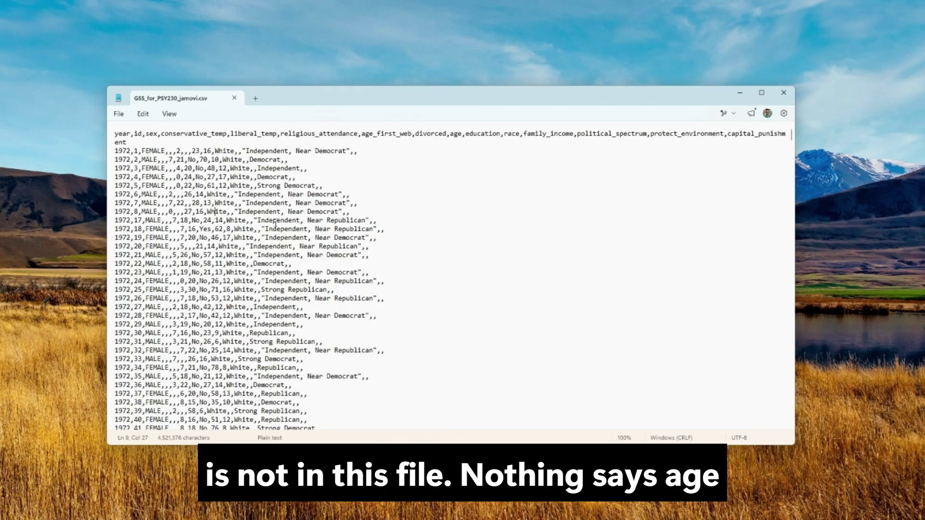
pyautogui.click(197, 150)
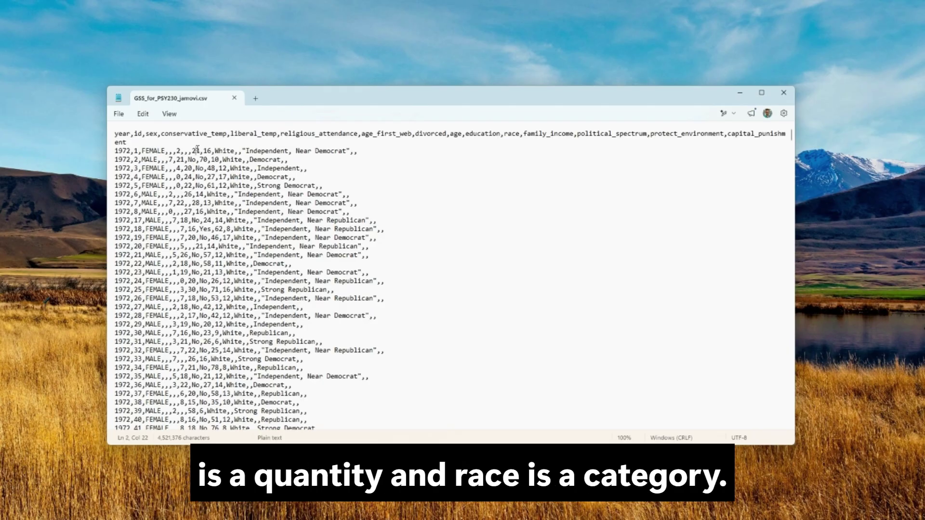
pyautogui.doubleClick(223, 151)
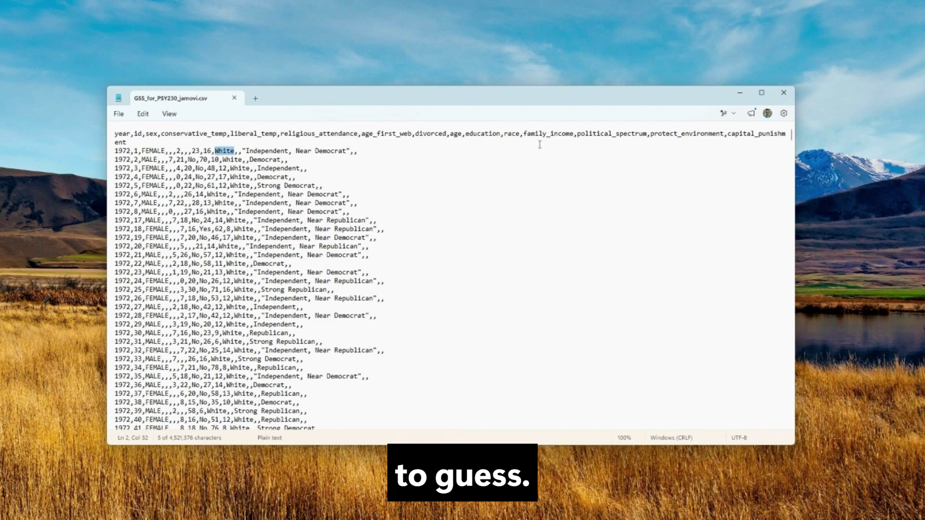
pyautogui.click(783, 93)
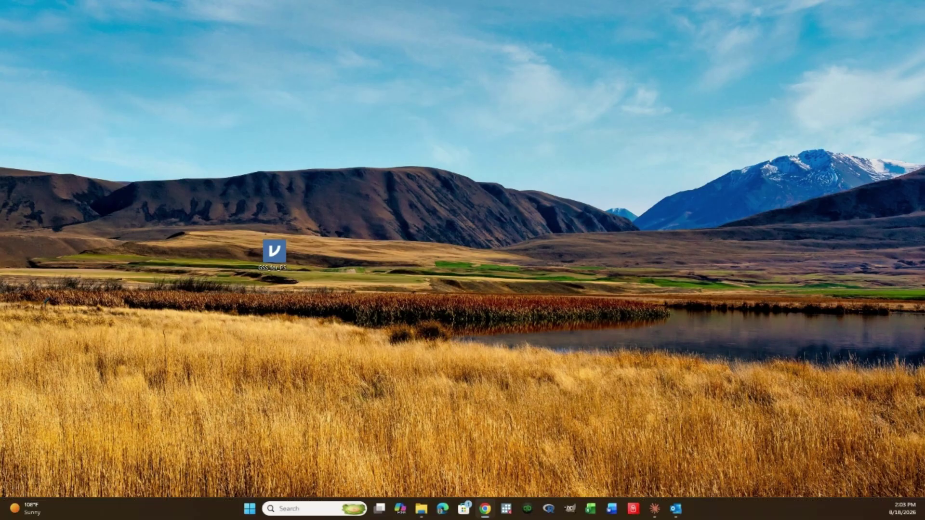
# - Search the computer for jamovi and launch it
pyautogui.press('super+s')
pyautogui.write('jam')
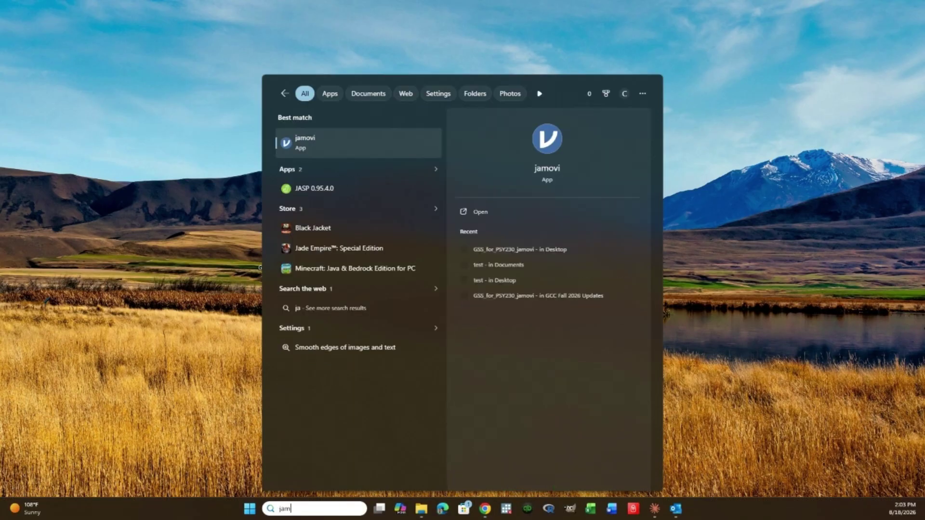
pyautogui.press('Return')
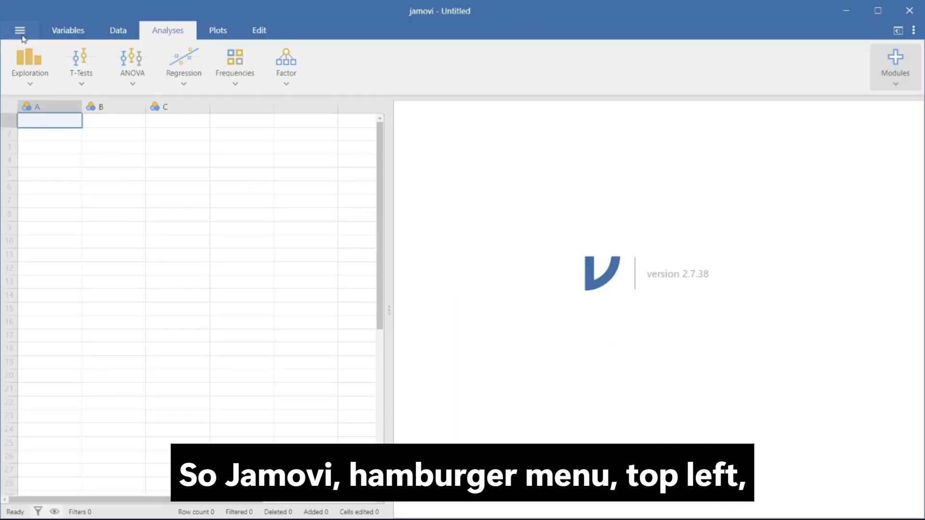
# - Open the comma-separated data file GSS_for_PSY230_jamovi from the Desktop folder, without using Special Import
pyautogui.click(22, 34)
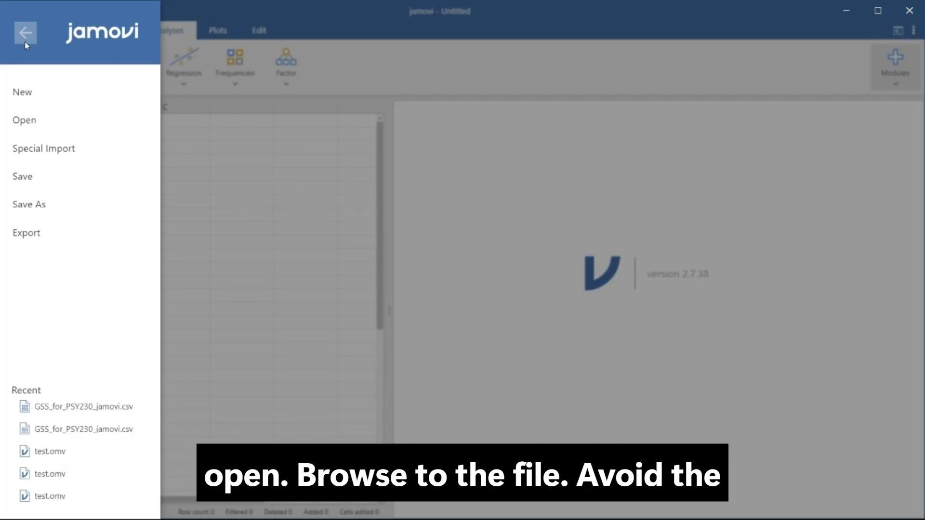
pyautogui.click(66, 127)
pyautogui.click(438, 24)
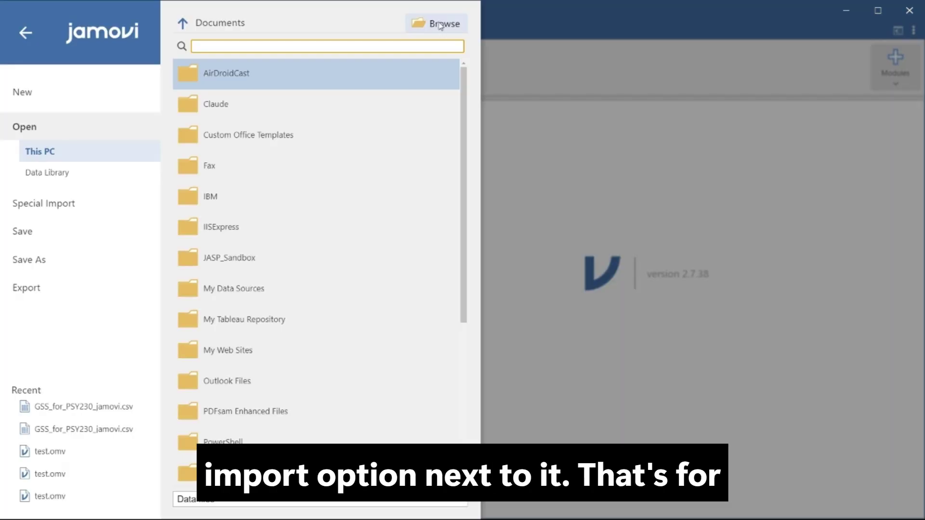
pyautogui.scroll(-3, 231, 121)
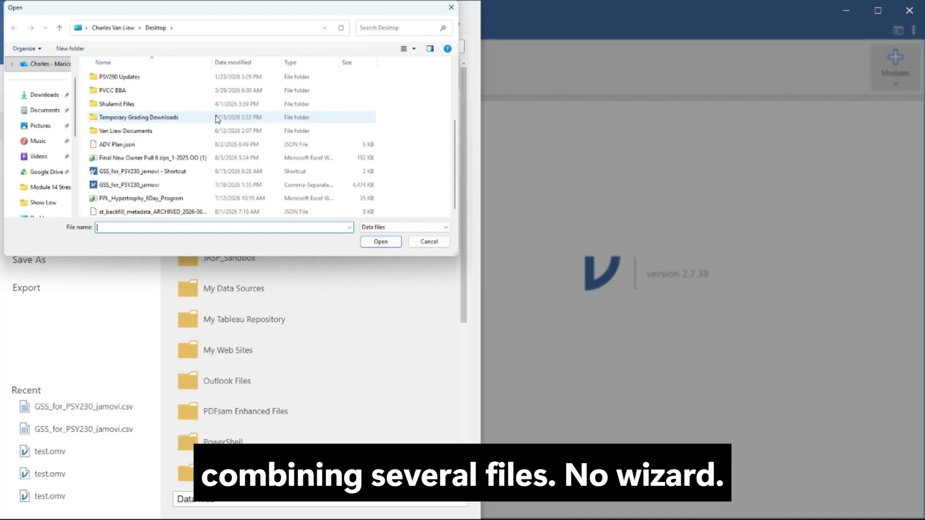
pyautogui.click(192, 185)
pyautogui.click(377, 242)
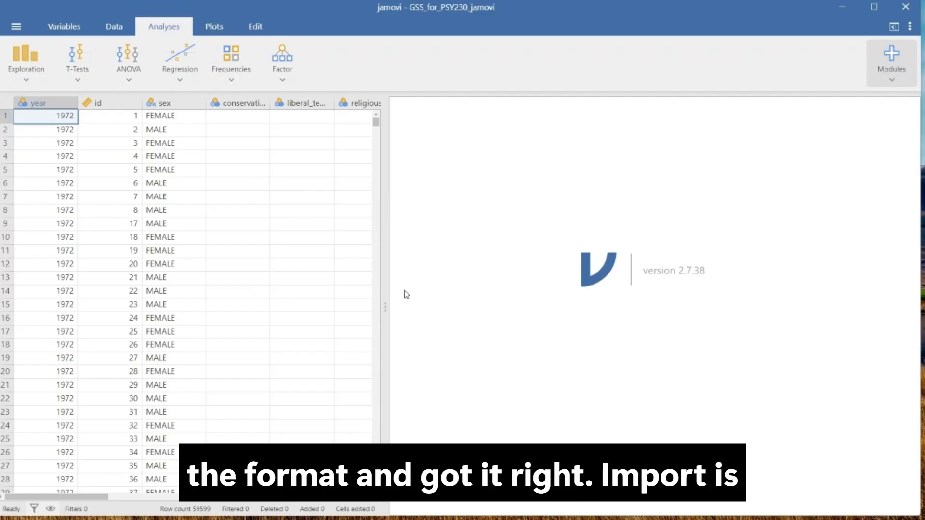
# - Widen the data grid beside the results area and check the final rows at the end of the dataset
pyautogui.moveTo(385, 291); pyautogui.dragTo(474, 281)
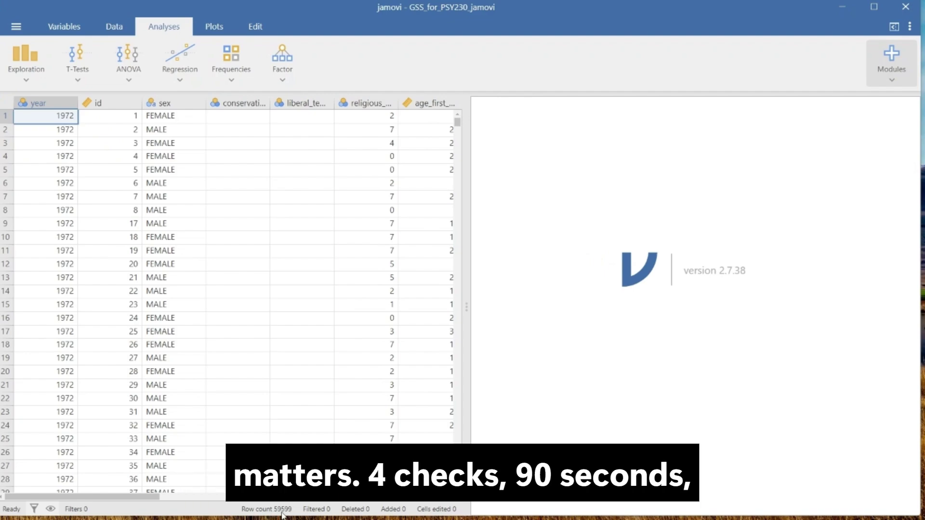
pyautogui.moveTo(458, 123); pyautogui.dragTo(457, 435)
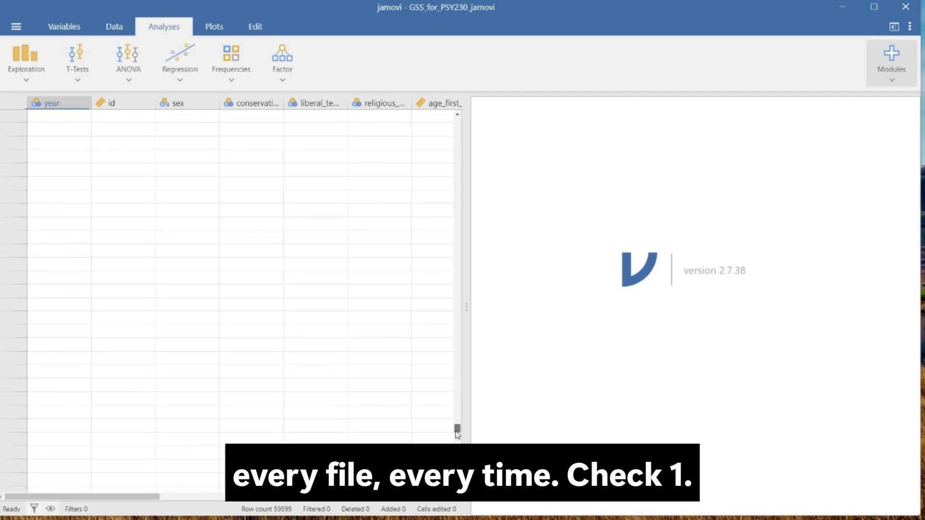
pyautogui.moveTo(457, 463); pyautogui.dragTo(457, 482)
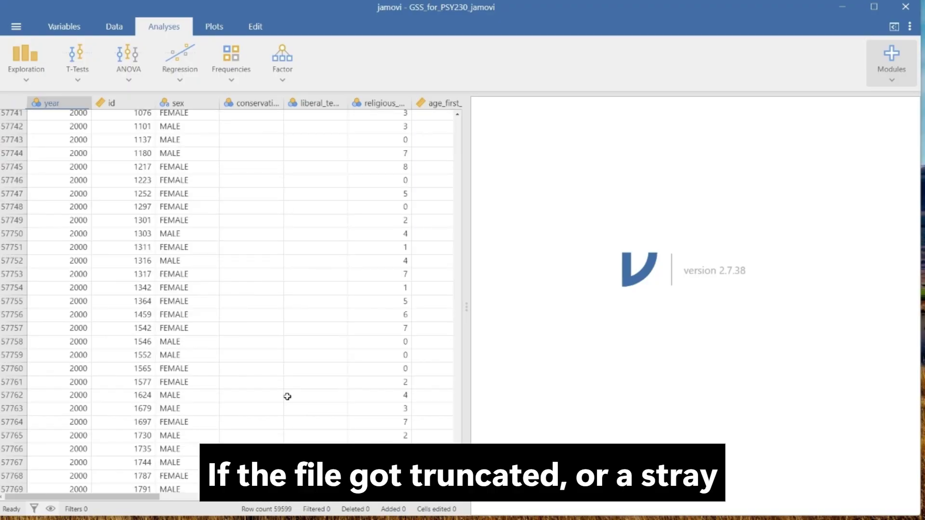
pyautogui.moveTo(458, 470); pyautogui.dragTo(458, 473)
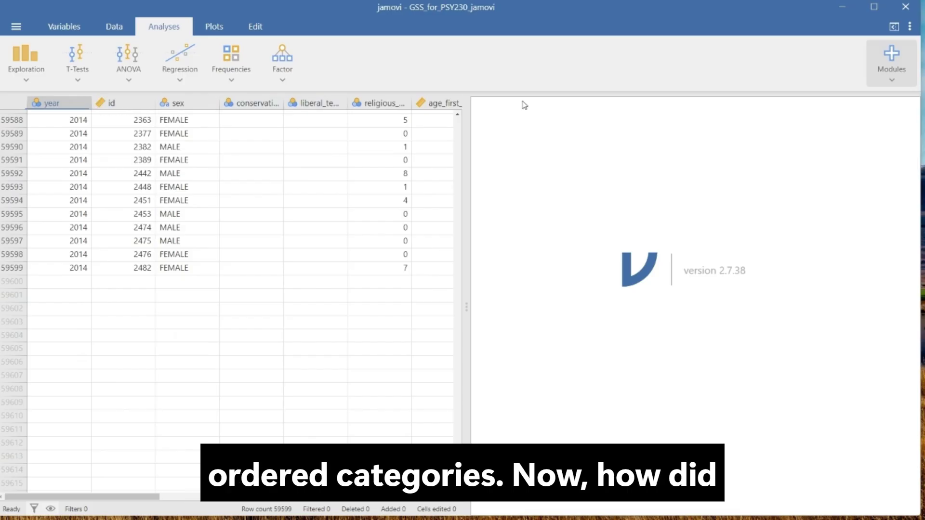
# - Review the measure types assigned to the dataset's columns across to race, starting again from the first rows
pyautogui.moveTo(129, 498); pyautogui.dragTo(195, 497)
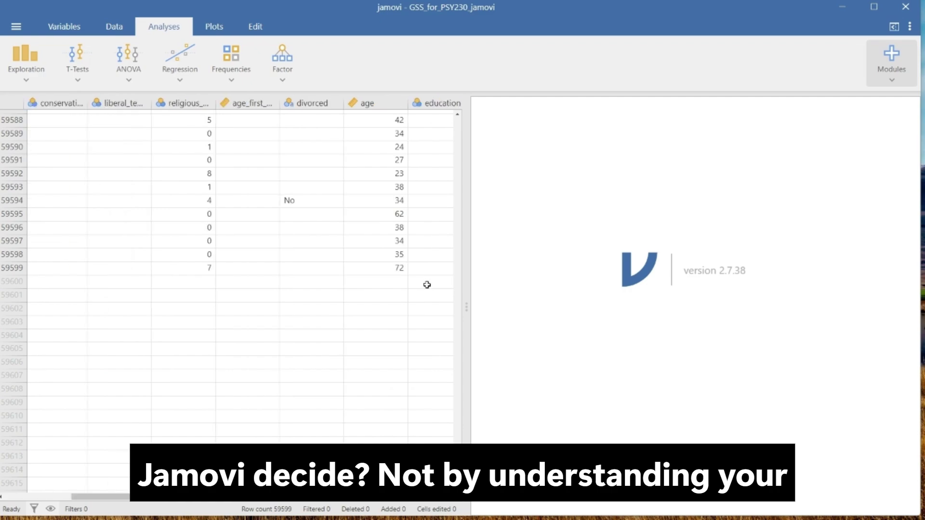
pyautogui.moveTo(457, 484); pyautogui.dragTo(469, 113)
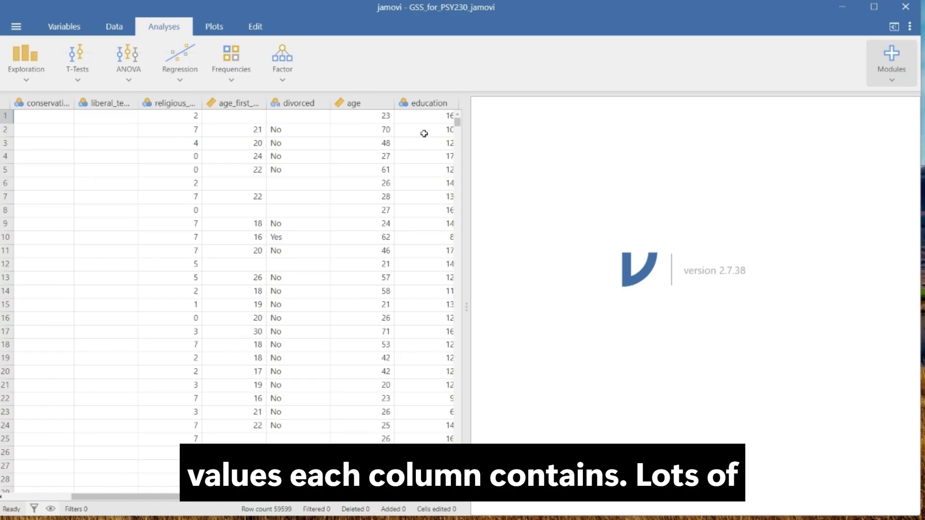
pyautogui.hscroll(2, 231, 289)
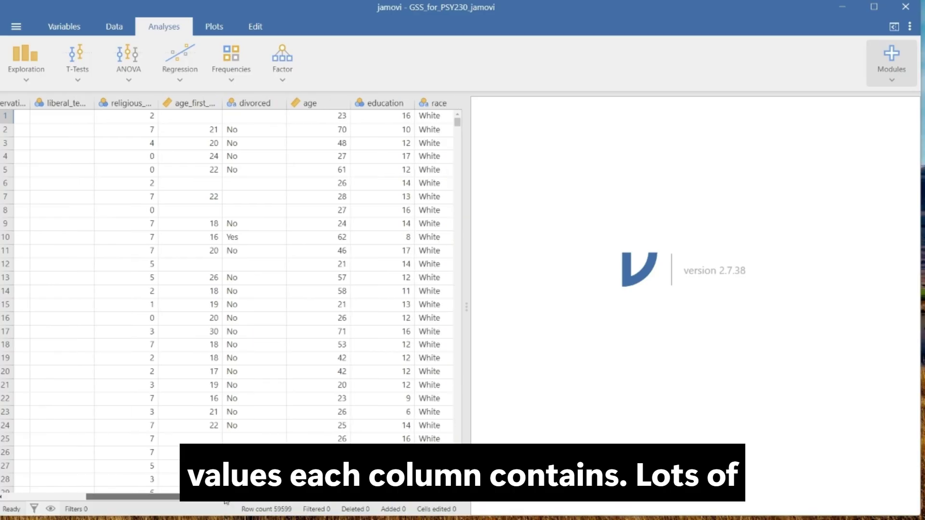
# - Set the id variable's measure type to ID
pyautogui.click(383, 104)
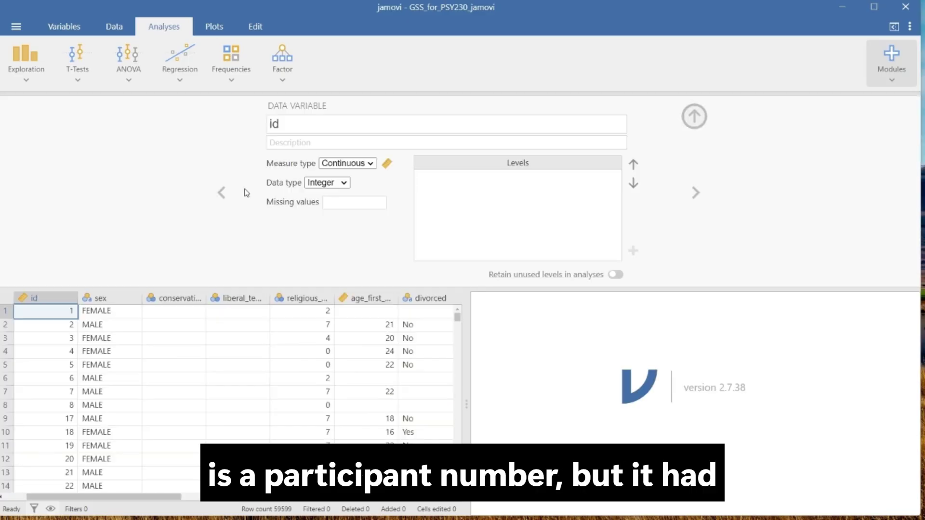
pyautogui.click(344, 164)
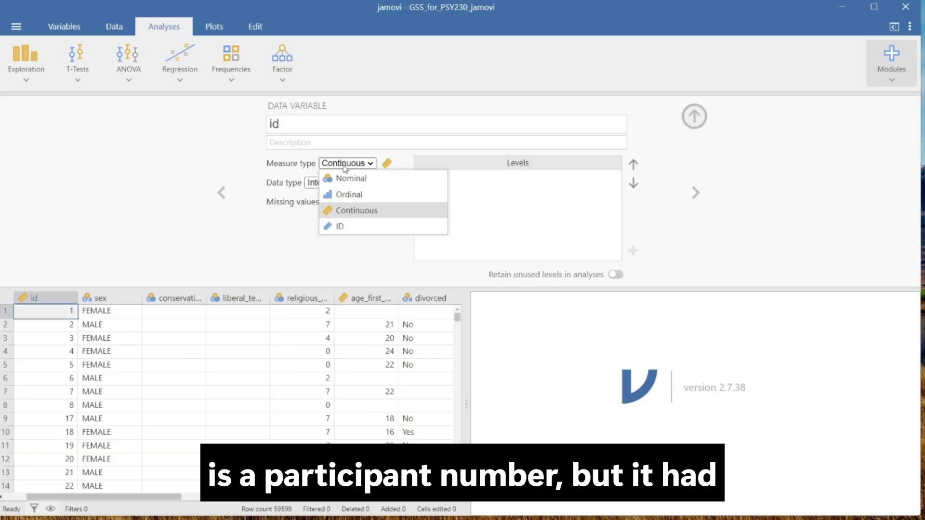
pyautogui.click(339, 227)
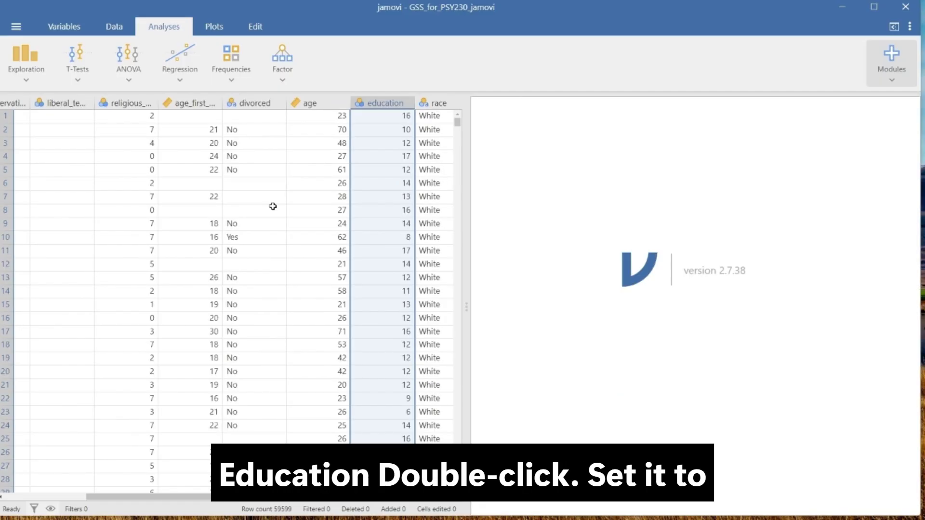
# - Set the education variable's measure type to Continuous
pyautogui.doubleClick(362, 106)
pyautogui.click(357, 167)
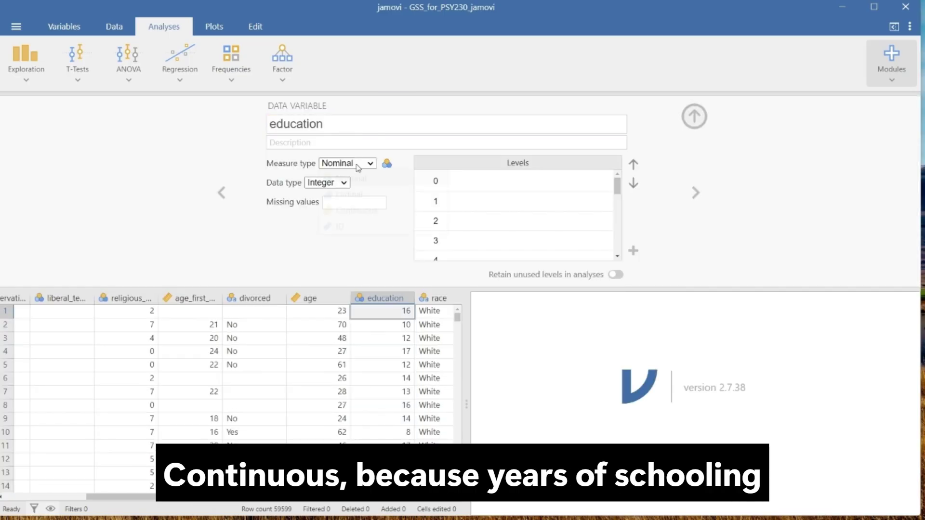
pyautogui.click(356, 211)
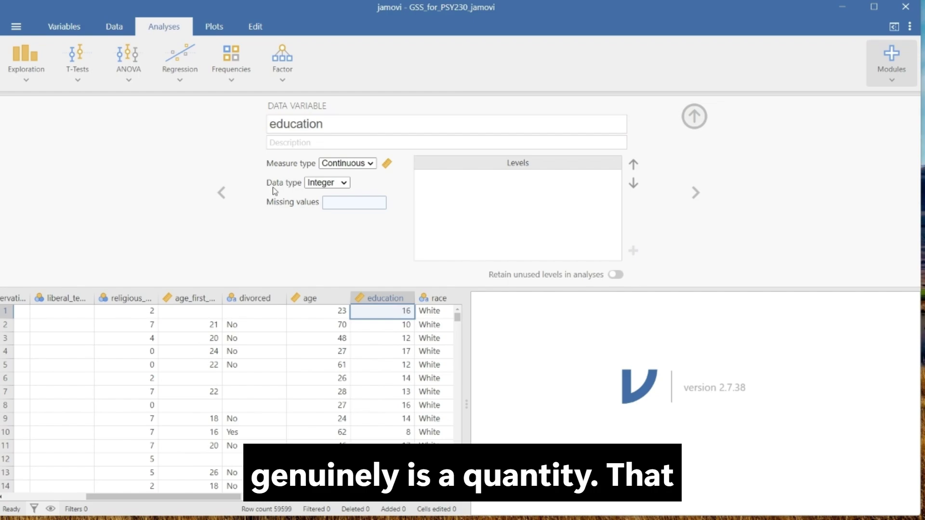
# - Go back through the variable settings from education to sex, checking each definition, and close the variable editor
pyautogui.click(223, 193)
pyautogui.click(223, 193)
pyautogui.click(222, 193)
pyautogui.click(223, 193)
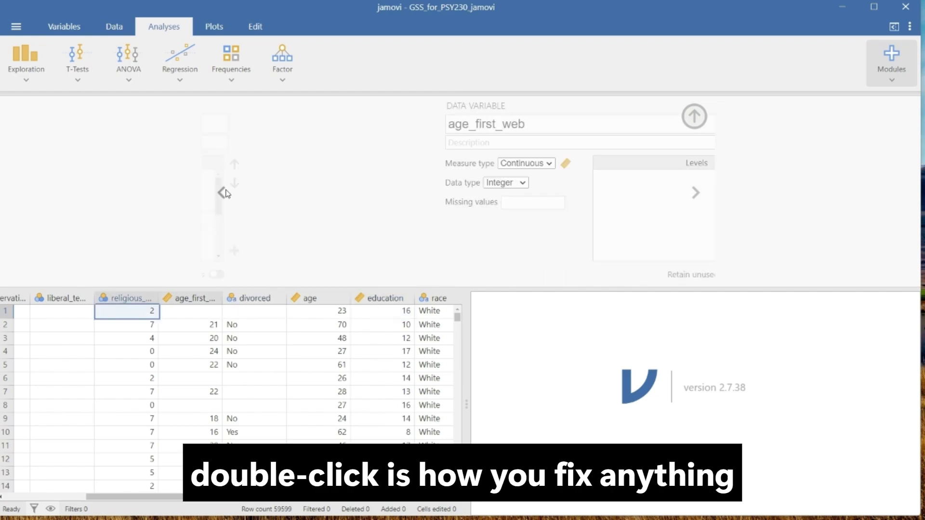
pyautogui.click(222, 193)
pyautogui.click(223, 193)
pyautogui.click(223, 193)
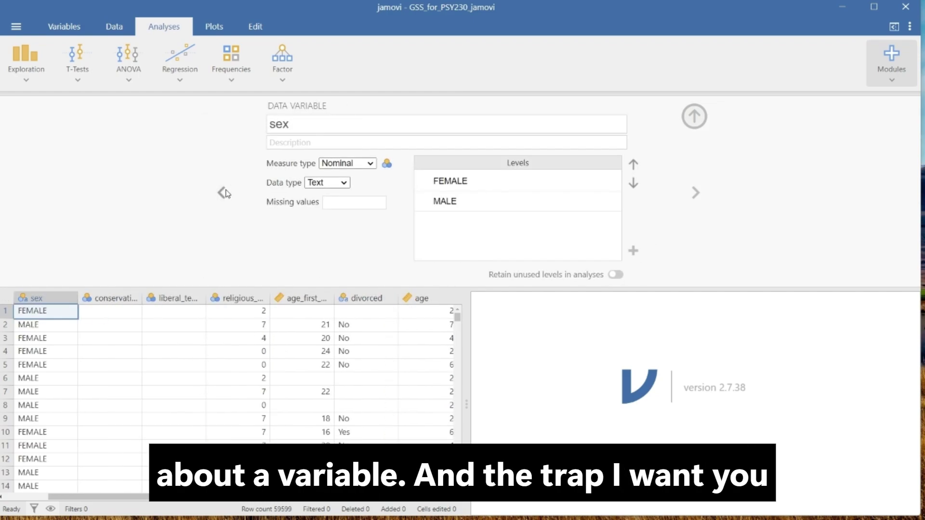
pyautogui.click(695, 116)
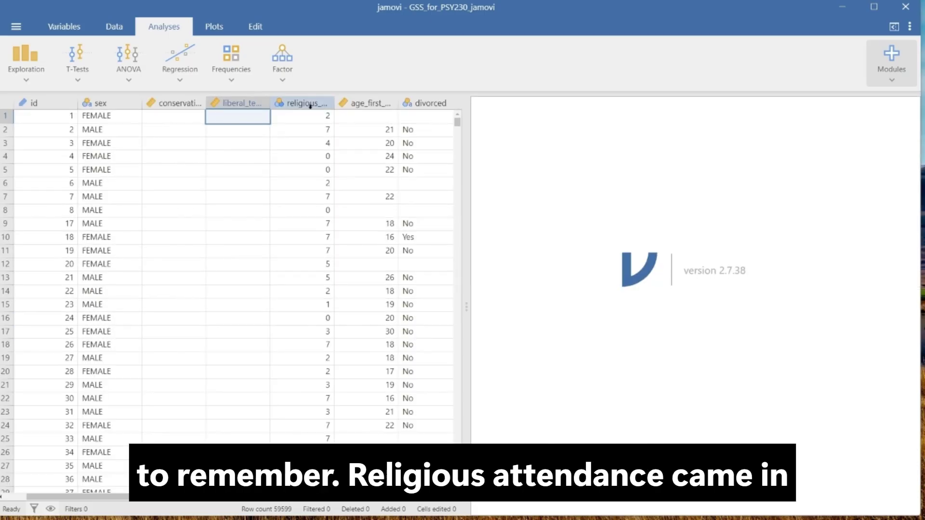
# - Set the religious_attendance variable's measure type to Ordinal and close its settings
pyautogui.click(309, 105)
pyautogui.doubleClick(309, 103)
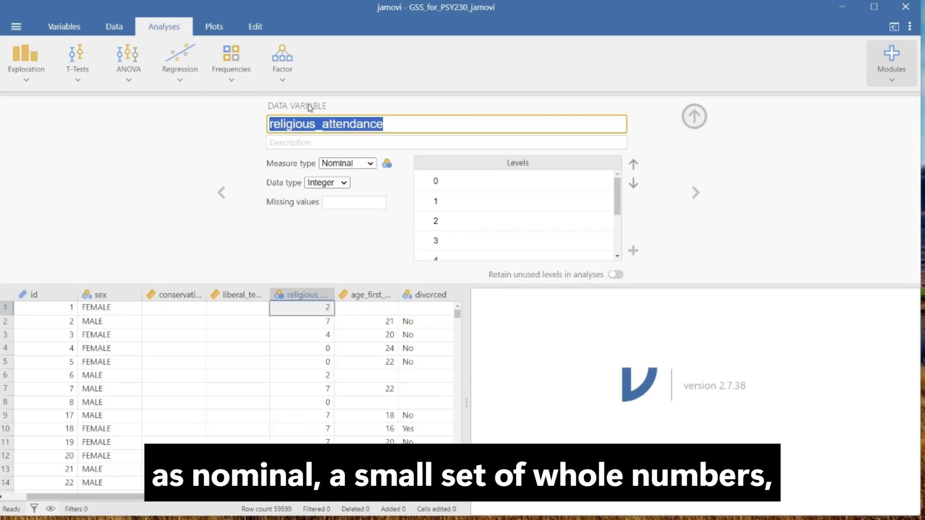
pyautogui.click(359, 164)
pyautogui.click(357, 194)
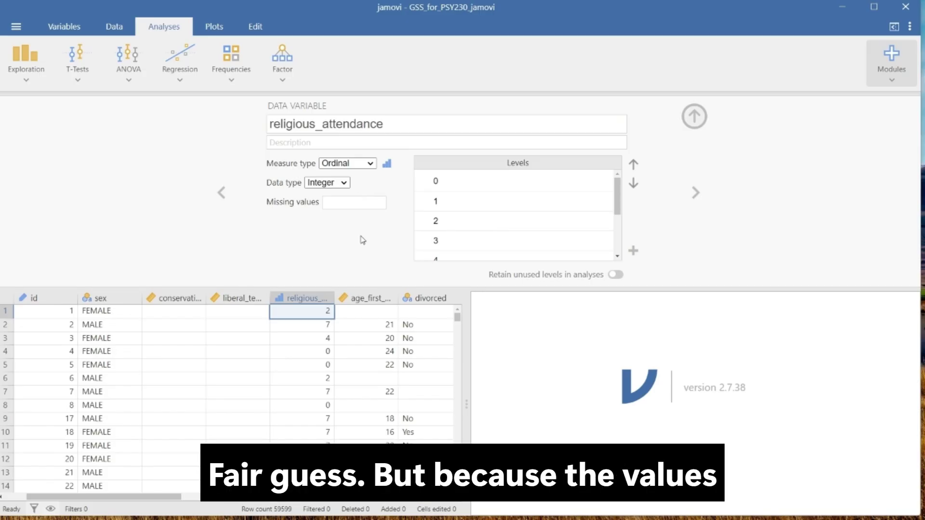
pyautogui.click(694, 116)
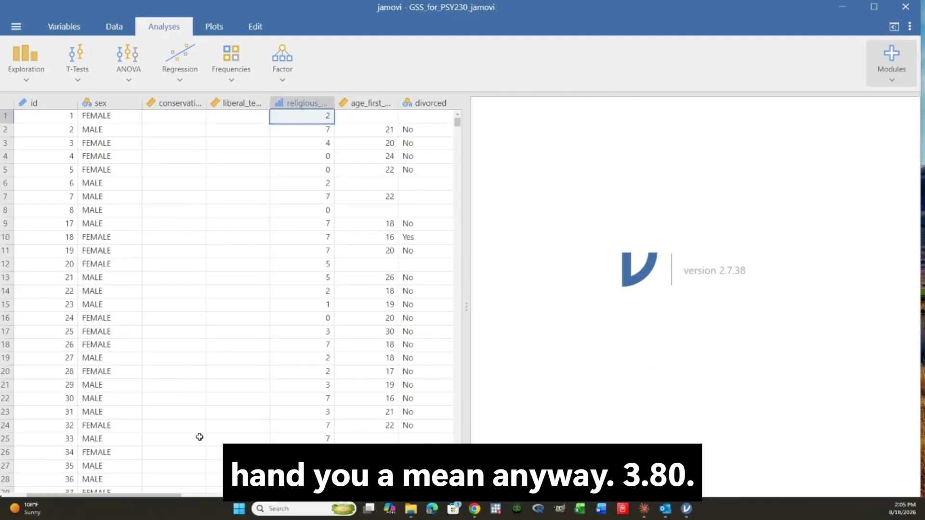
# - Review the first columns of the dataset and the religious_attendance variable's measure type and levels
pyautogui.moveTo(166, 502); pyautogui.dragTo(119, 487)
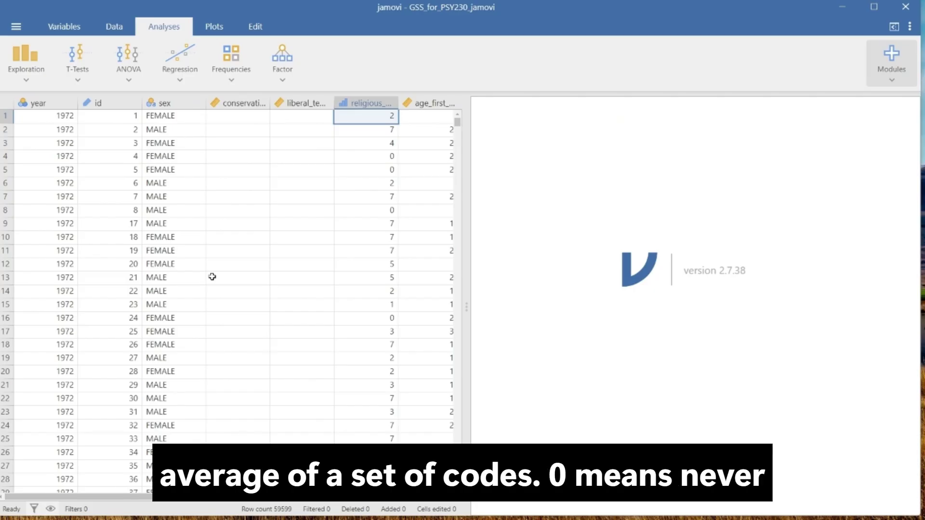
pyautogui.click(27, 68)
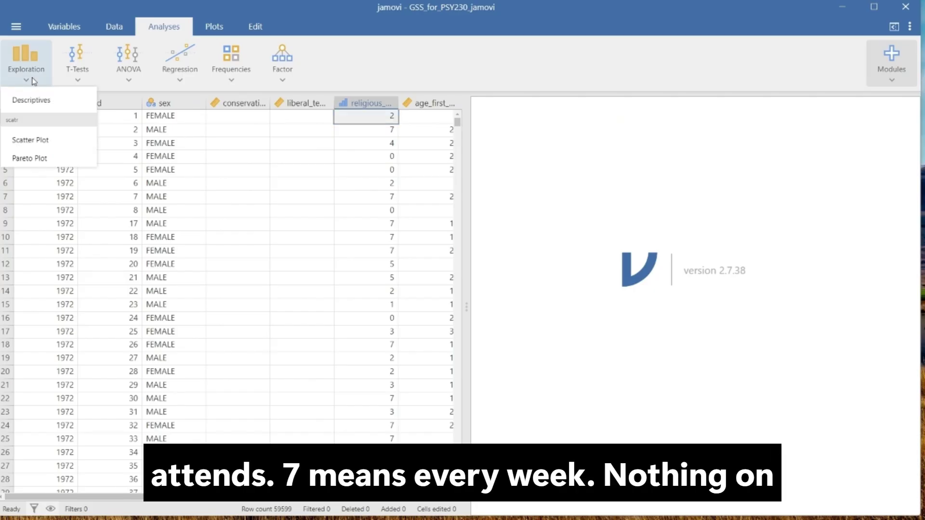
pyautogui.click(35, 64)
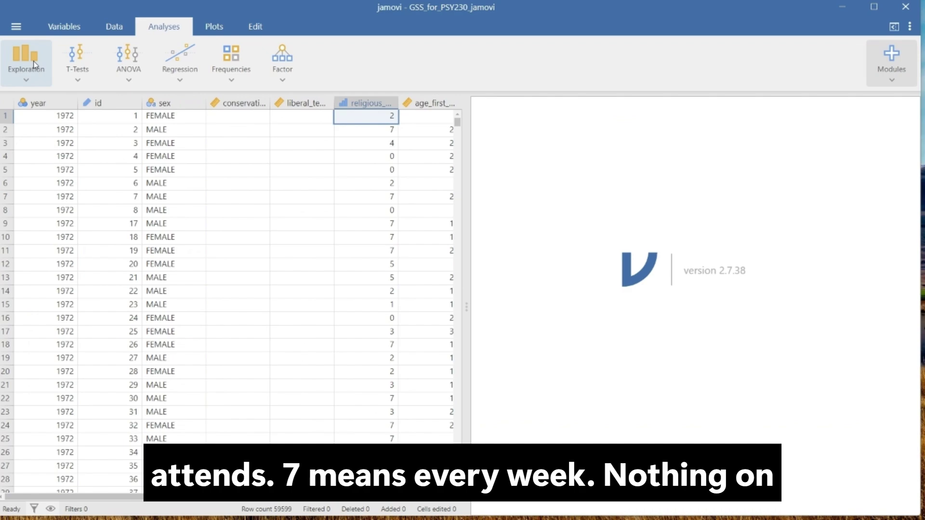
pyautogui.doubleClick(383, 104)
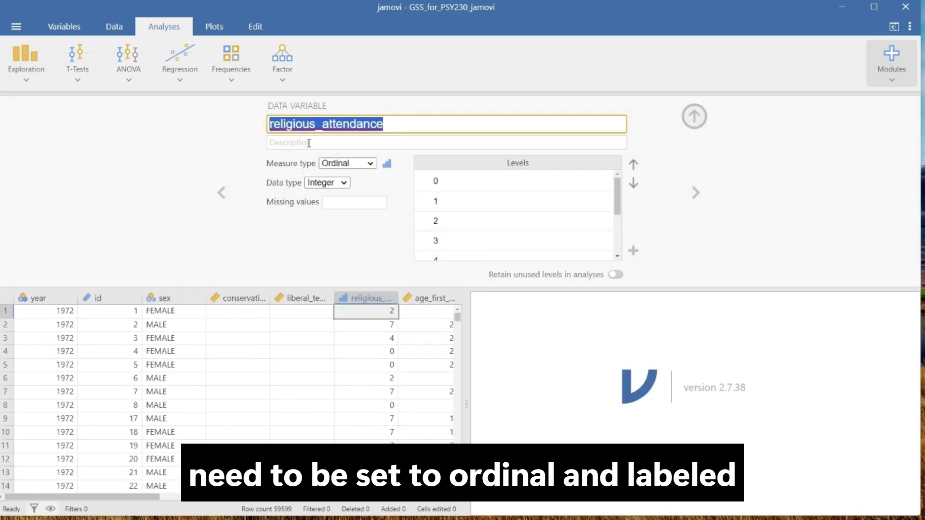
pyautogui.click(694, 116)
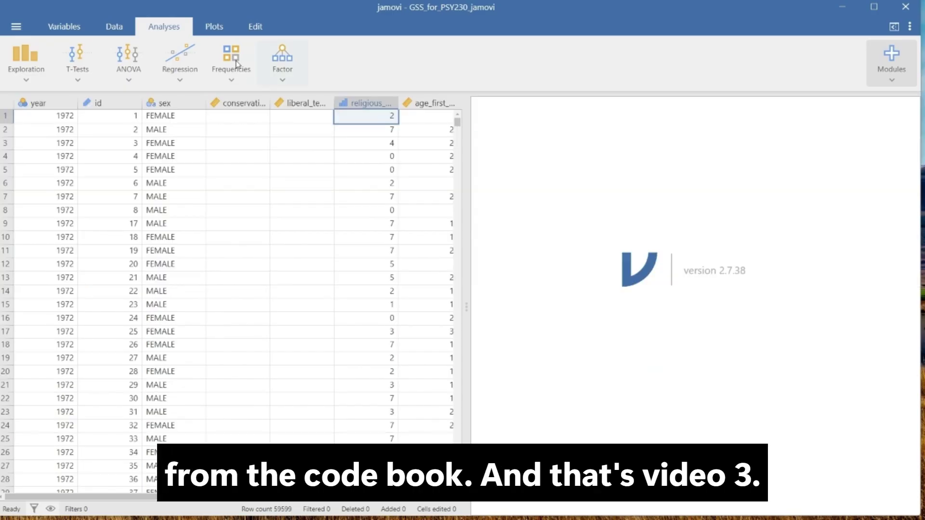
# - Run a Descriptives analysis on age, education and conservative_temp, and close its options
pyautogui.click(29, 63)
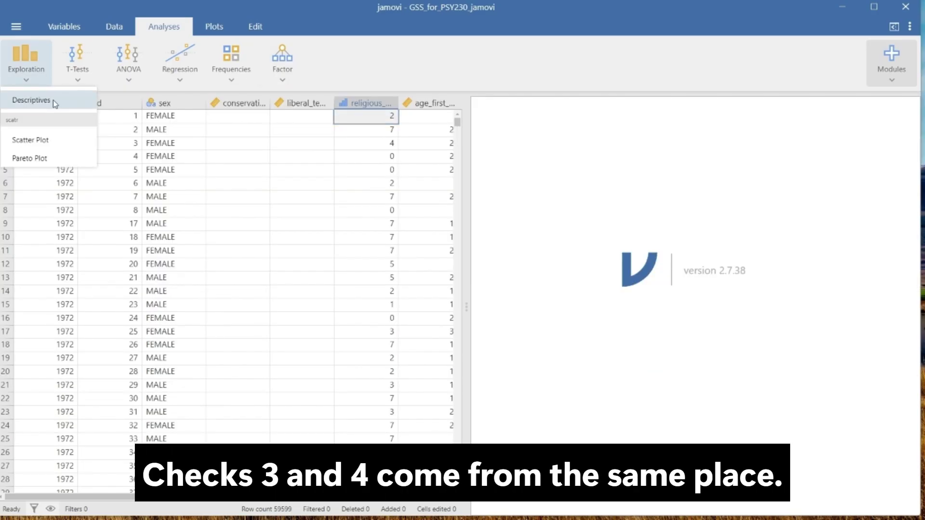
pyautogui.click(31, 100)
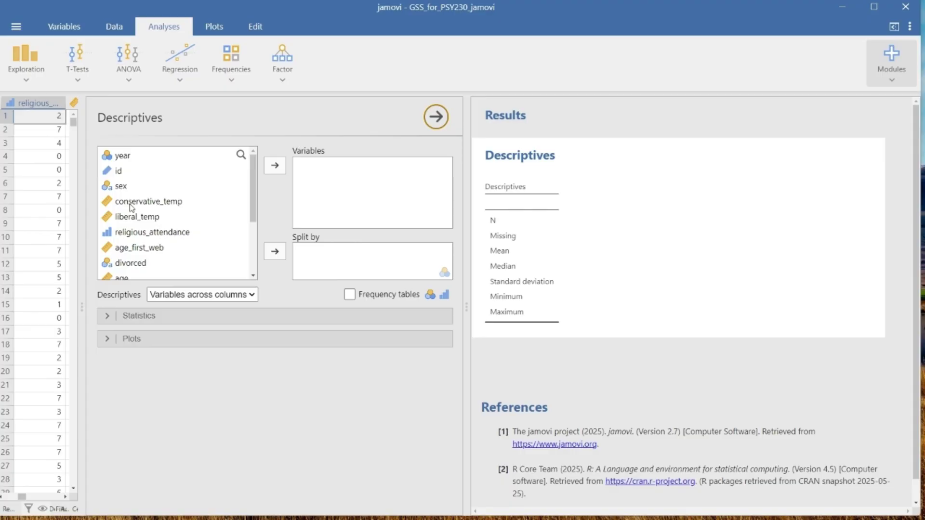
pyautogui.click(129, 279)
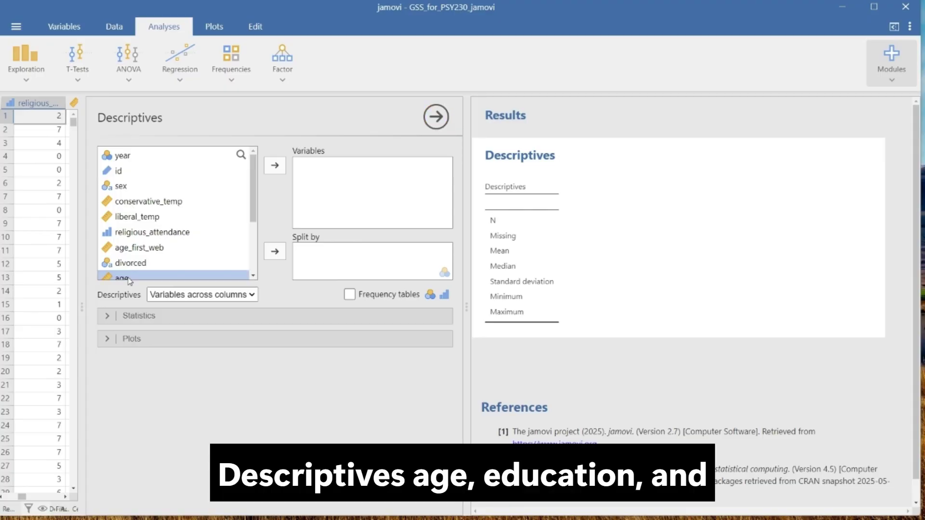
pyautogui.moveTo(129, 280); pyautogui.dragTo(373, 181)
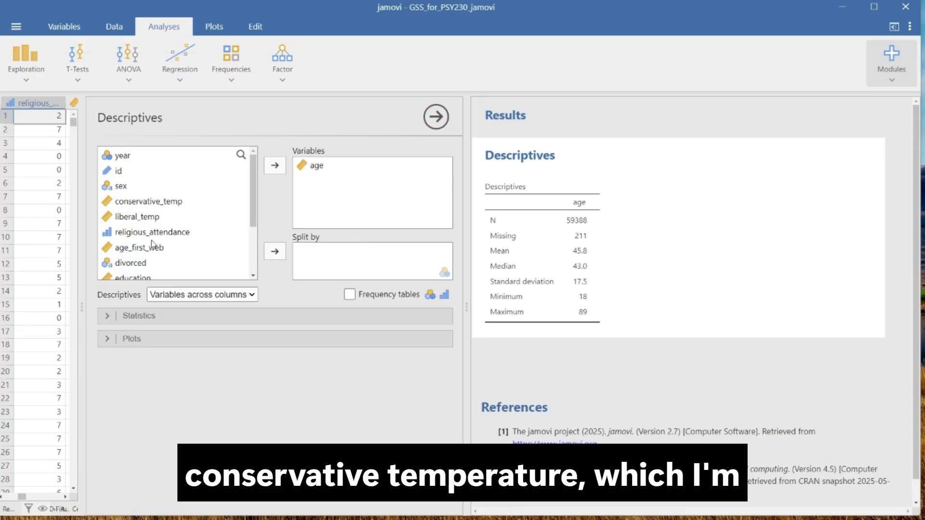
pyautogui.click(275, 165)
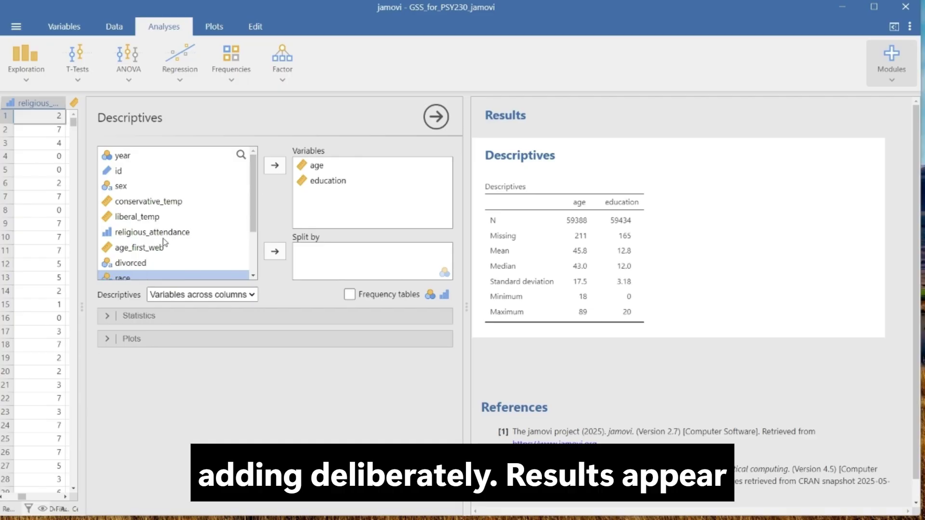
pyautogui.click(164, 202)
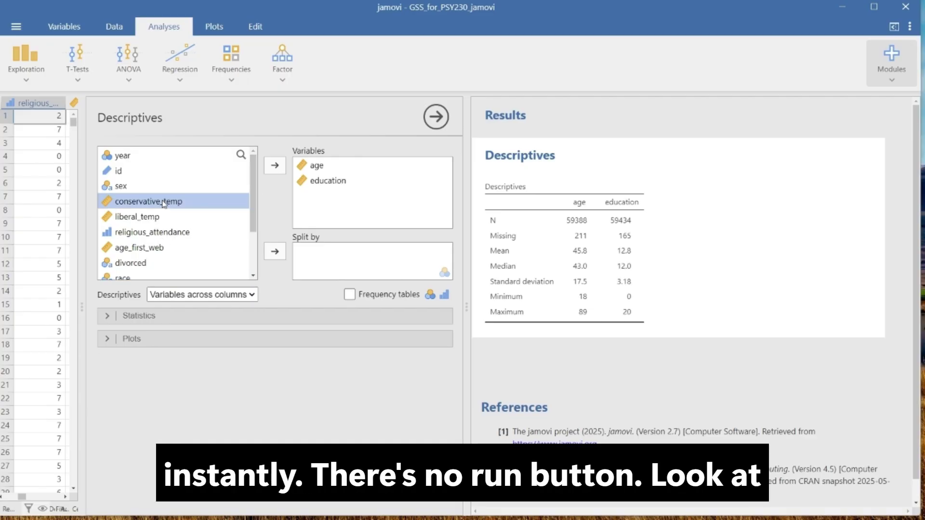
pyautogui.doubleClick(163, 202)
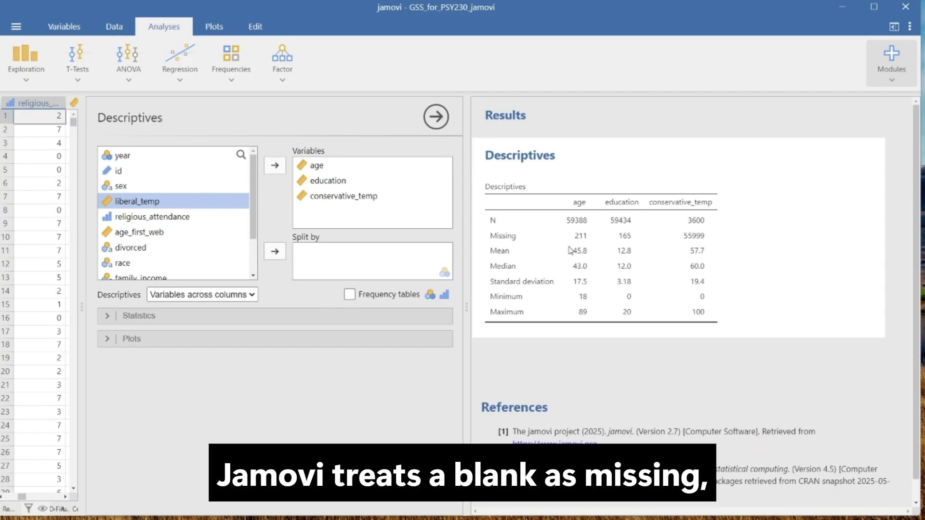
pyautogui.click(437, 120)
# - Check the age variable's missing-value rules, adding an empty rule and discarding it before closing the variable settings
pyautogui.click(217, 103)
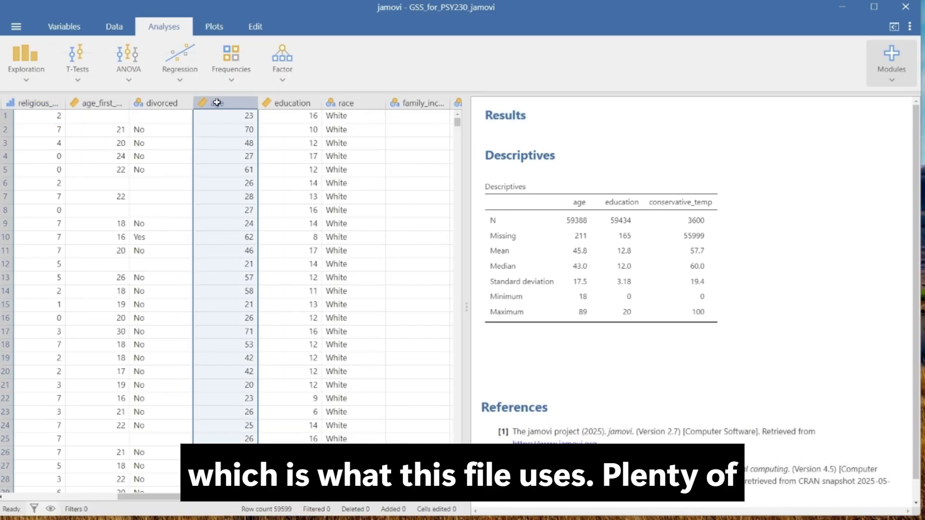
pyautogui.doubleClick(217, 103)
pyautogui.click(324, 207)
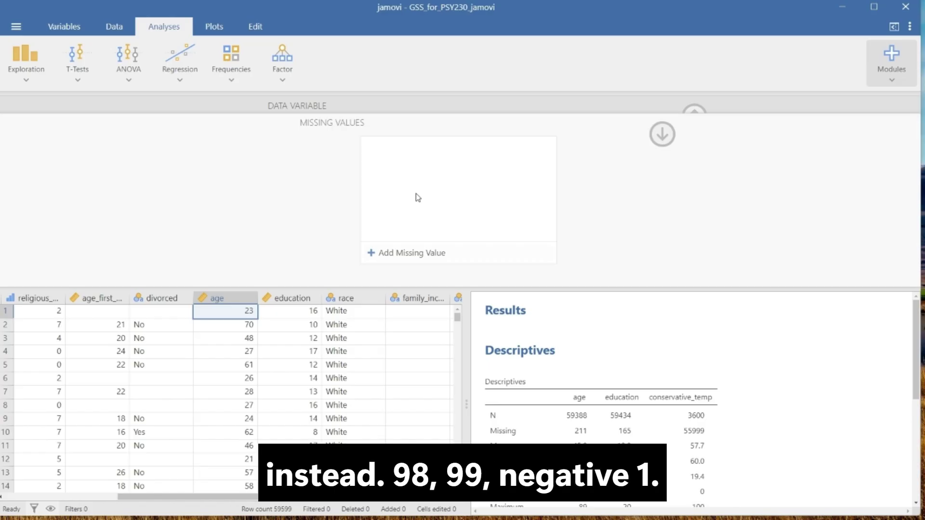
pyautogui.click(413, 251)
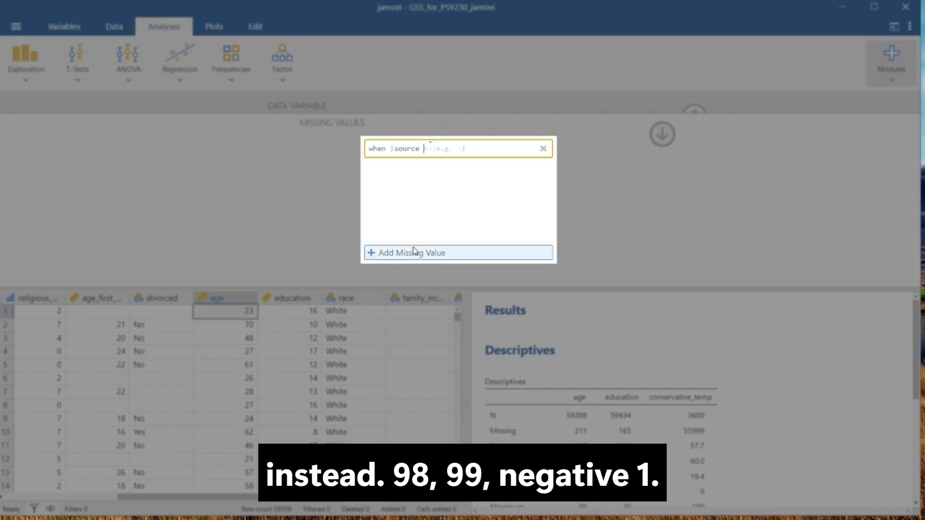
pyautogui.click(543, 149)
pyautogui.click(661, 136)
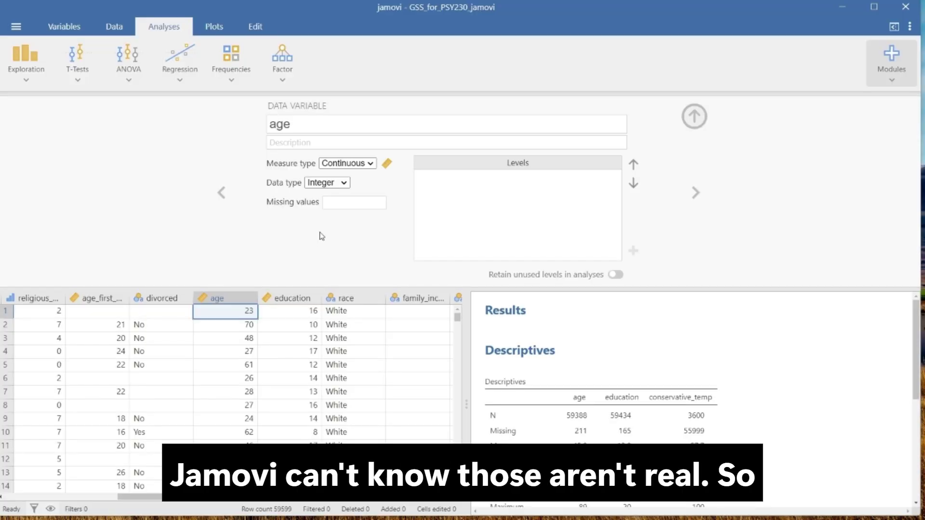
pyautogui.click(694, 117)
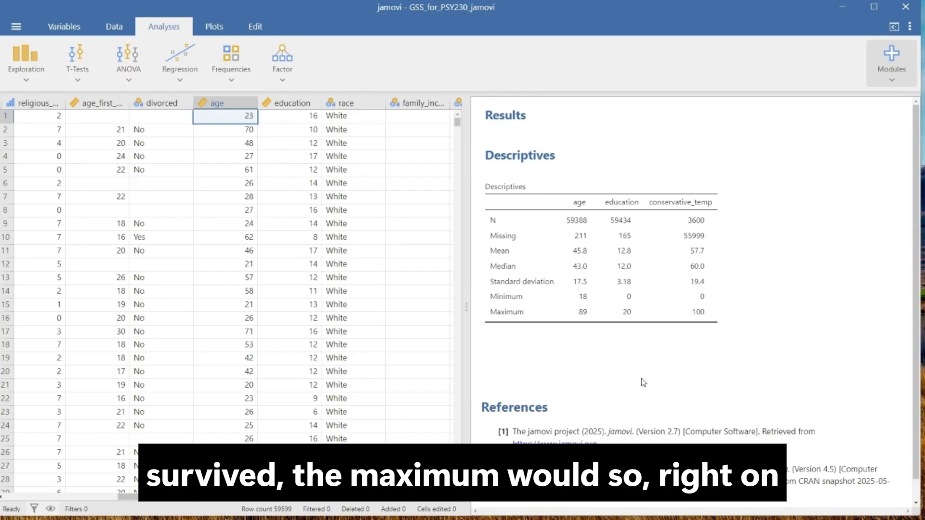
# - Save the dataset and analysis as a jamovi file (.omv) named updated on the Desktop, and close jamovi
pyautogui.click(16, 26)
pyautogui.click(55, 201)
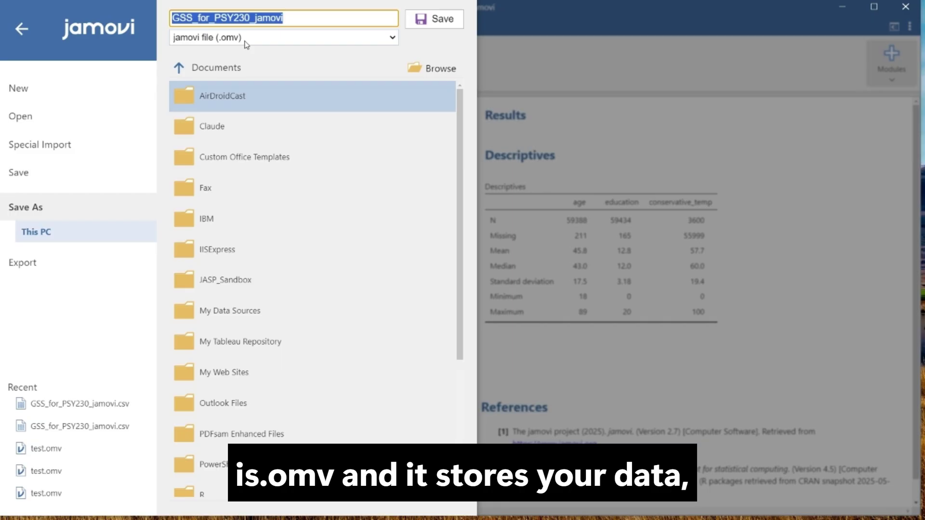
pyautogui.click(409, 67)
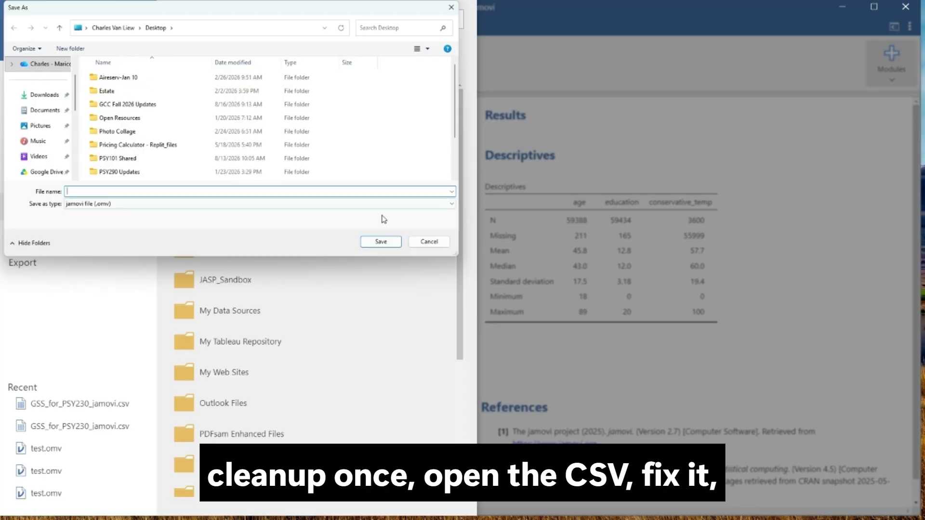
pyautogui.write('updated')
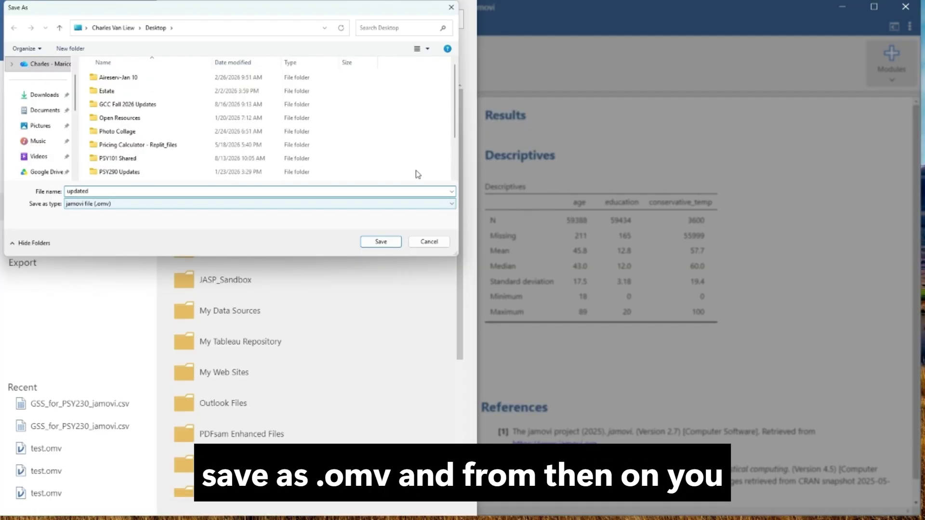
pyautogui.click(394, 242)
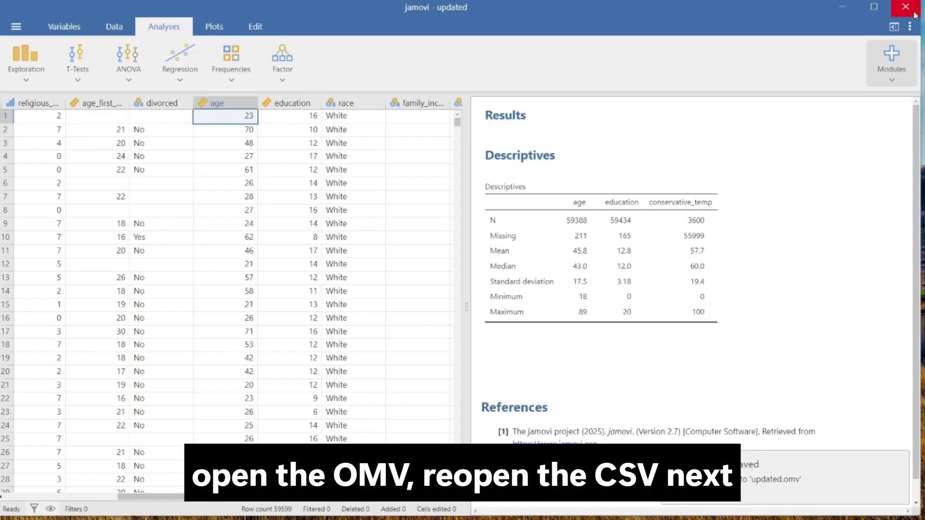
pyautogui.click(914, 13)
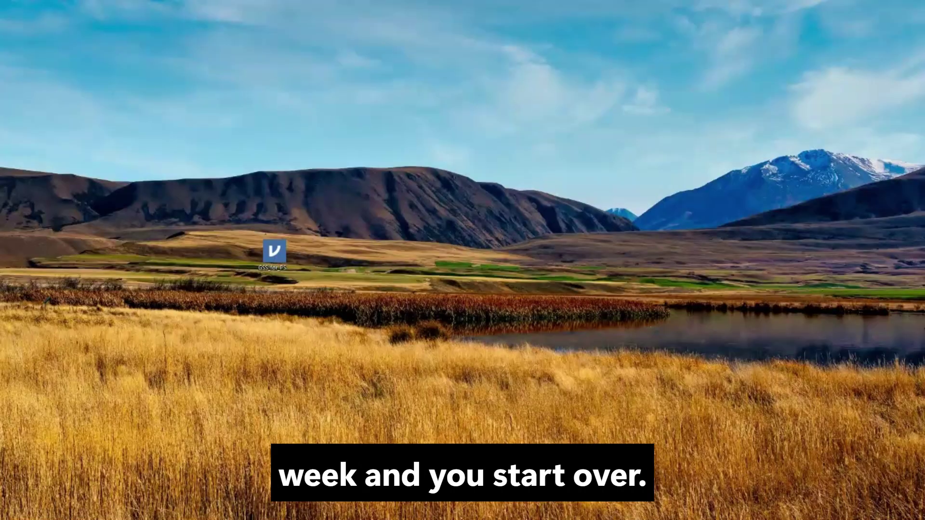